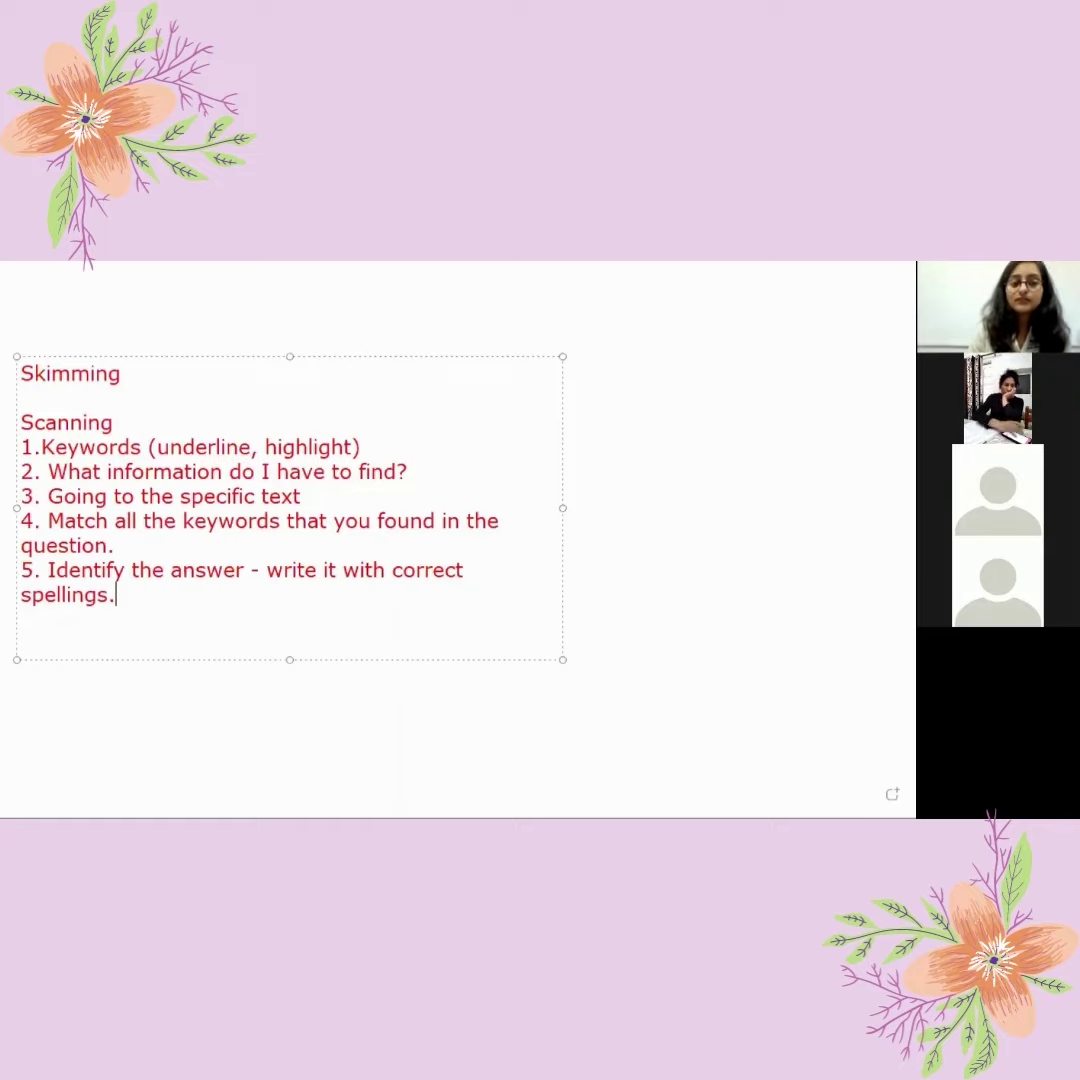
# - Add a new line under step 4 reading '- It should grammatically be correct.'
pyautogui.click(312, 547)
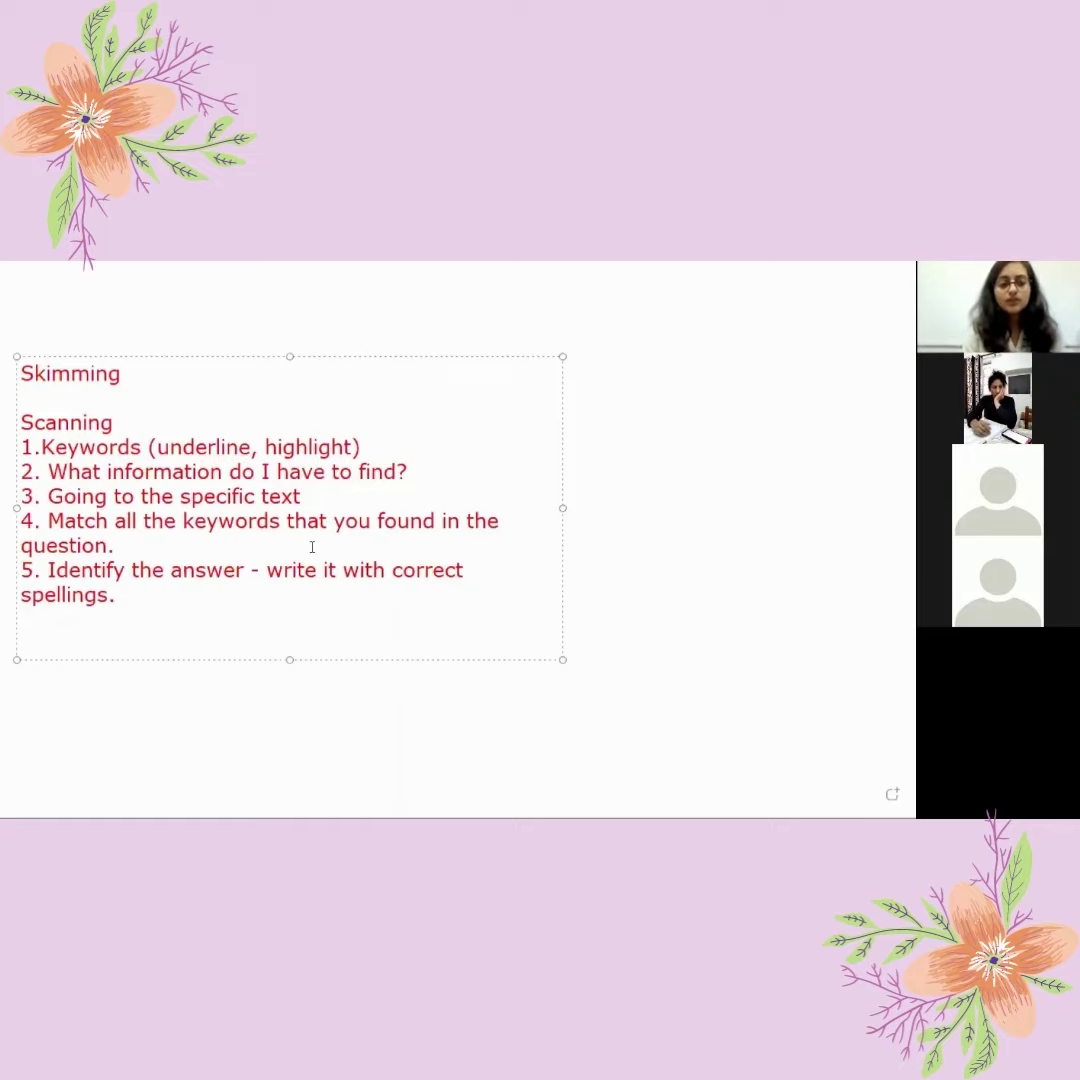
pyautogui.press('Return')
pyautogui.write('-')
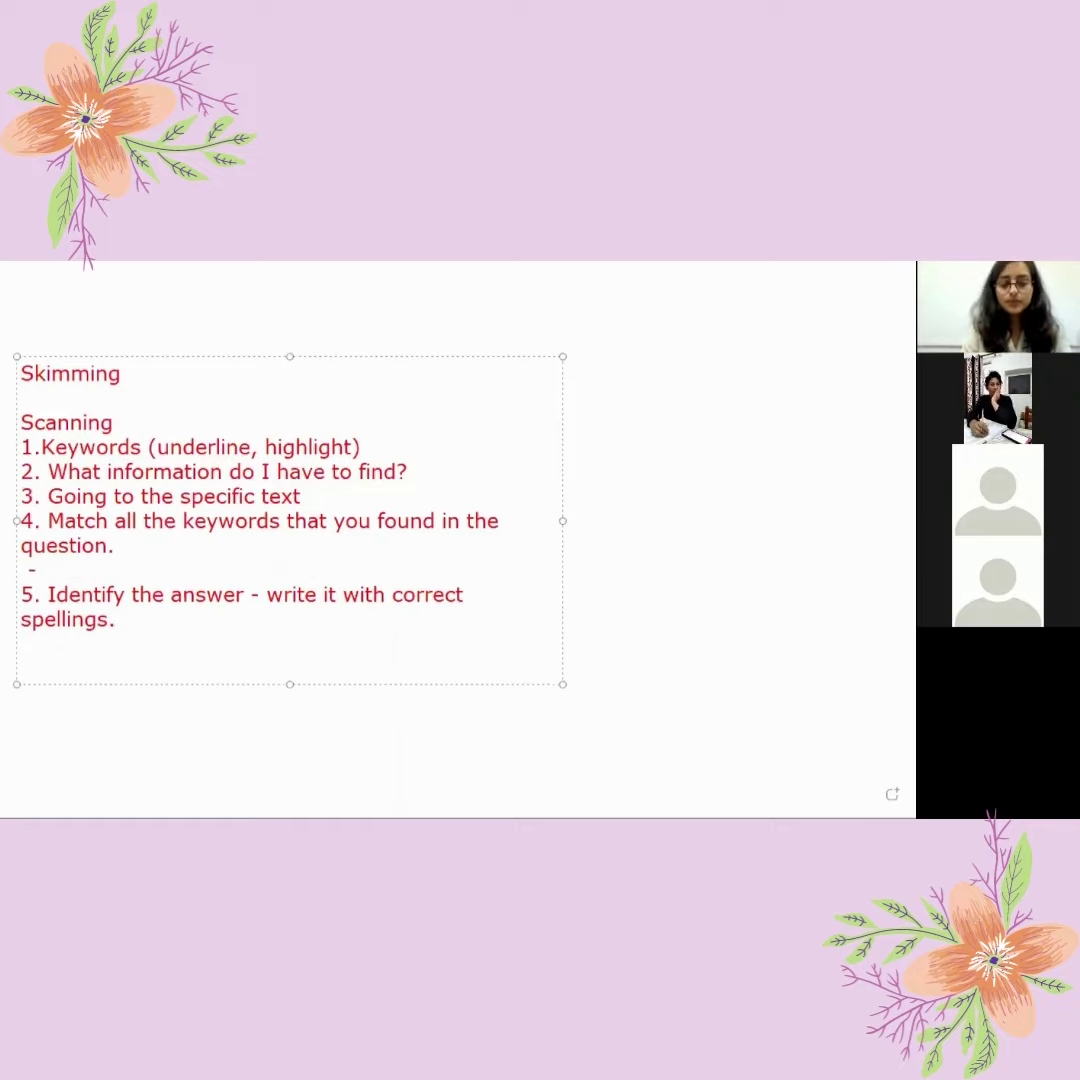
pyautogui.write(' Mat')
pyautogui.press('BackSpace')
pyautogui.press('BackSpace')
pyautogui.press('BackSpace')
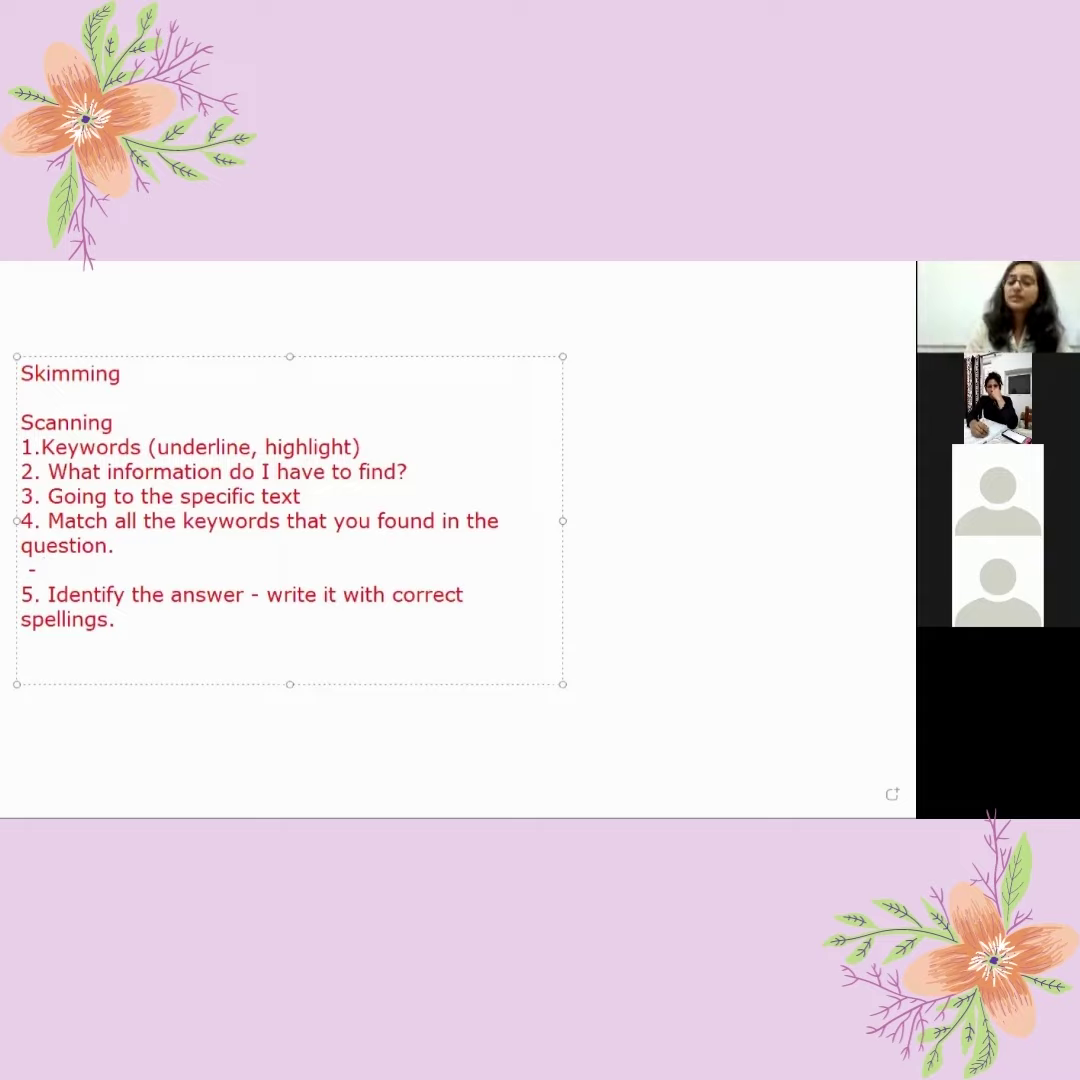
pyautogui.write('It shol')
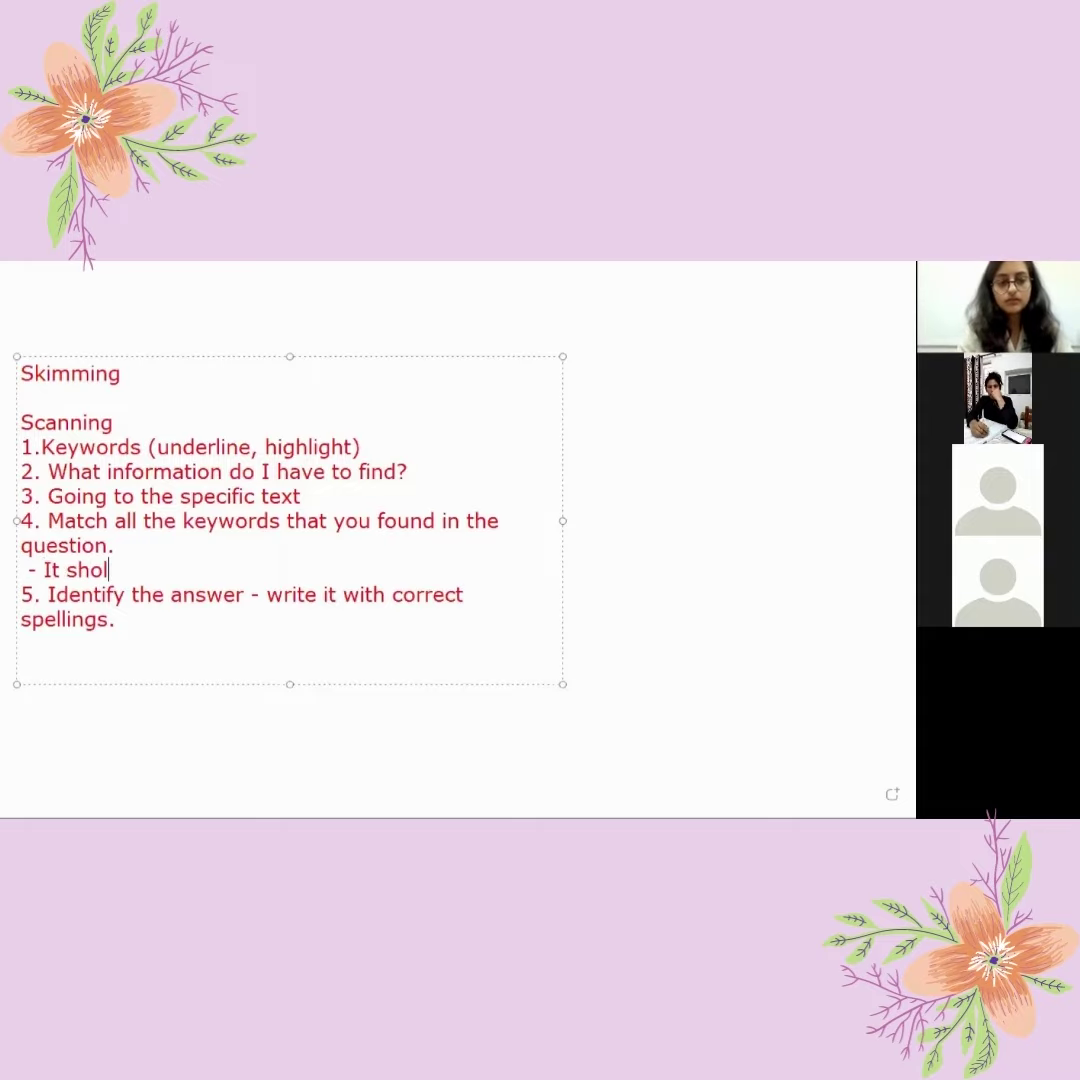
pyautogui.write('d')
pyautogui.press('BackSpace')
pyautogui.press('BackSpace')
pyautogui.press('BackSpace')
pyautogui.write('ould ')
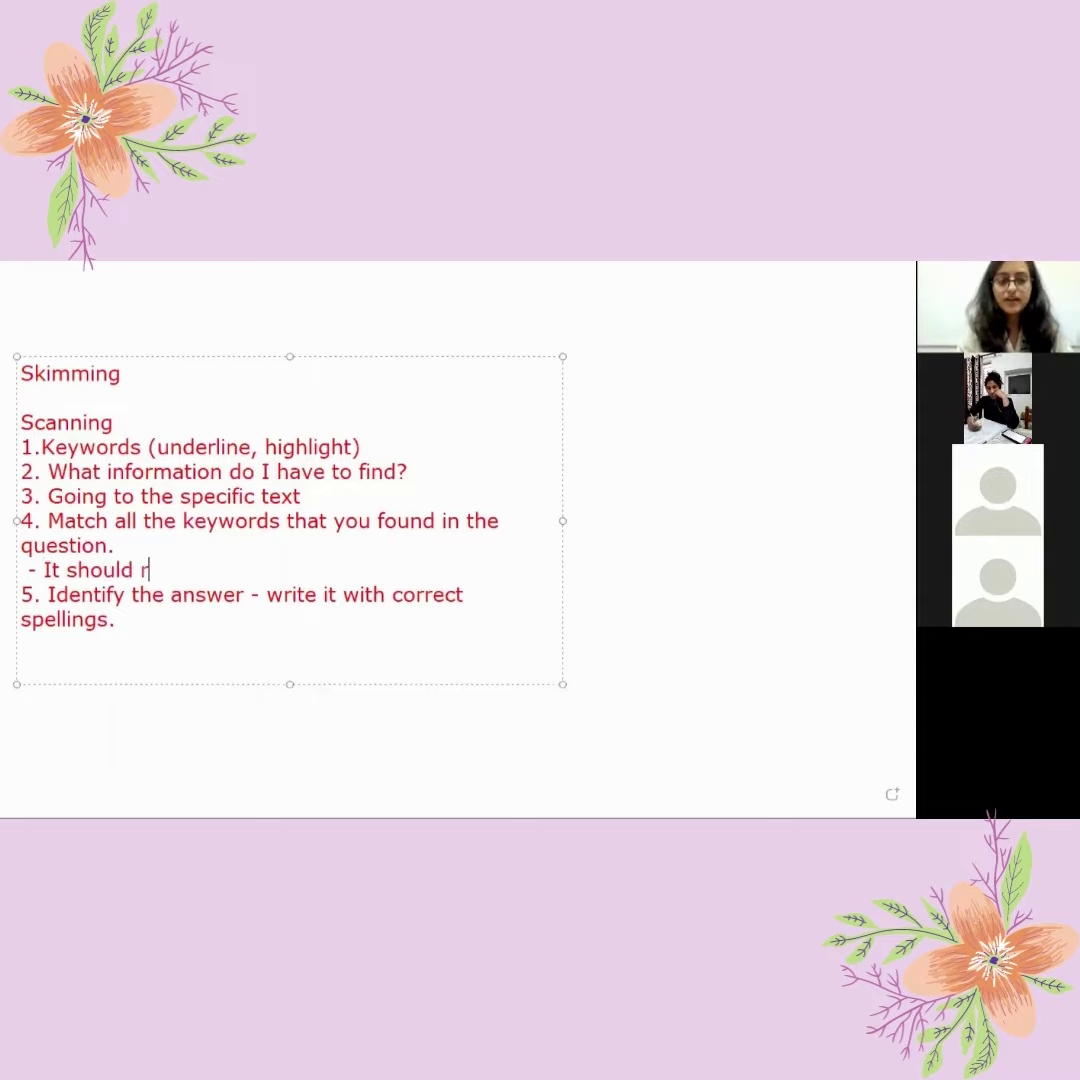
pyautogui.write('gramma')
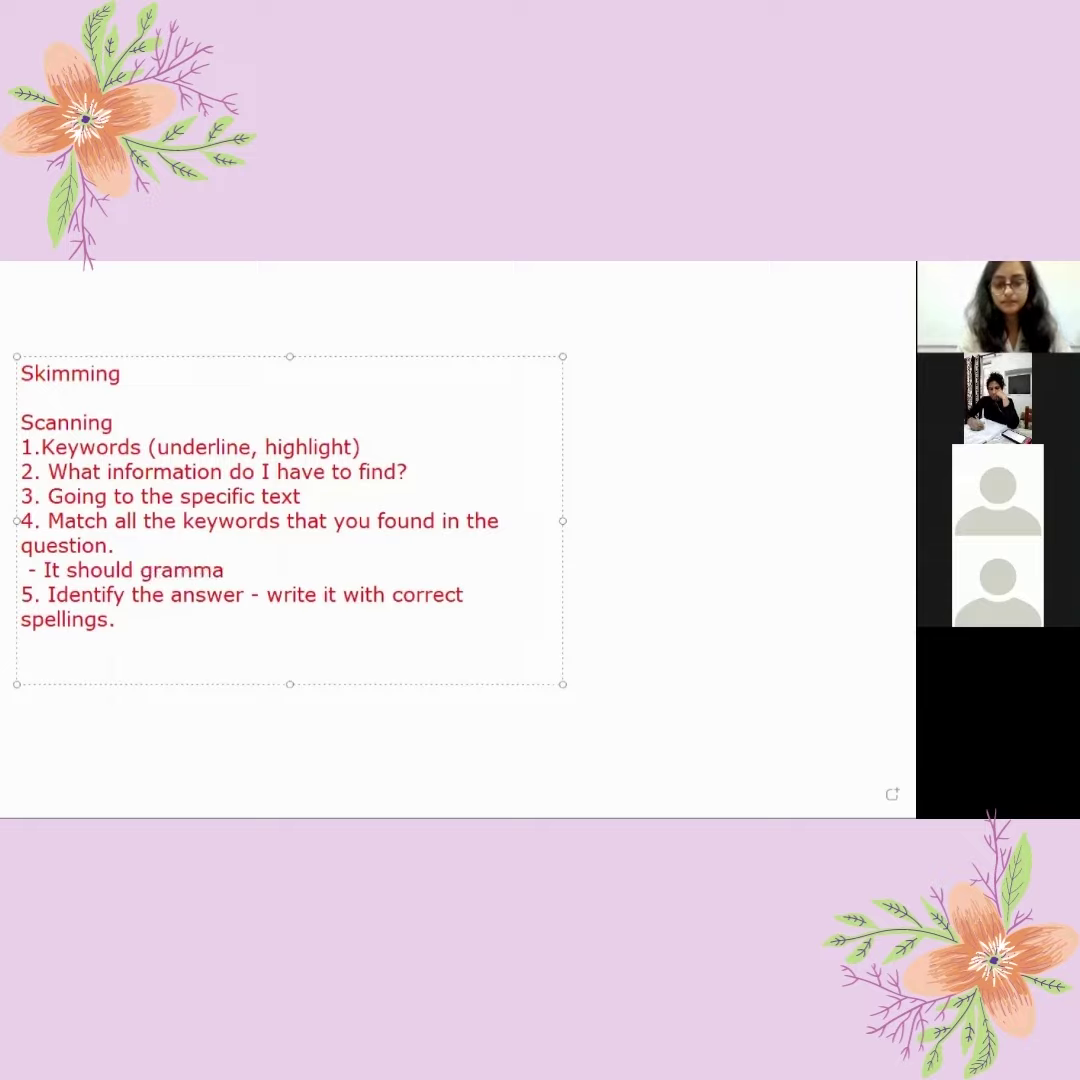
pyautogui.write('tically be corr')
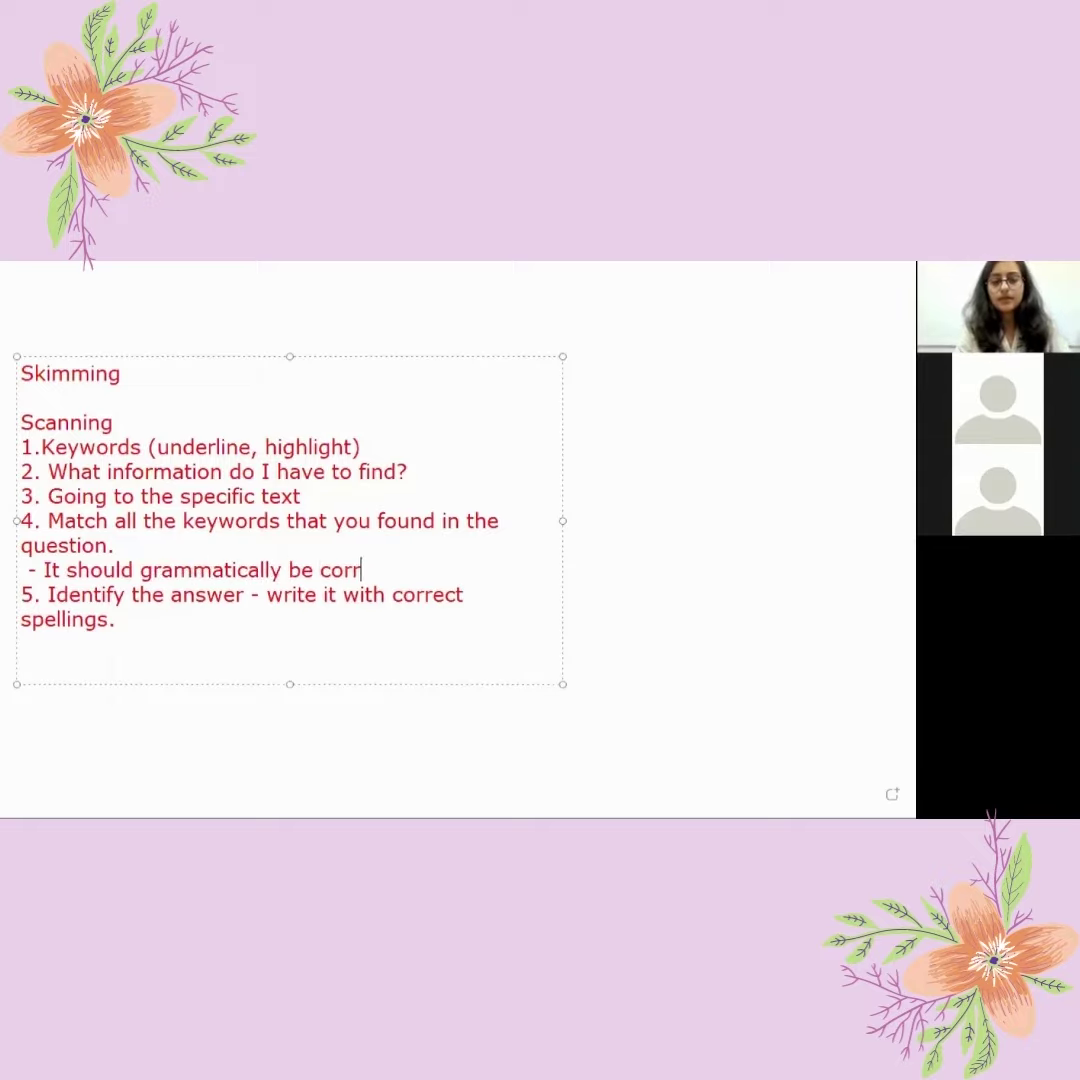
pyautogui.write('ect.')
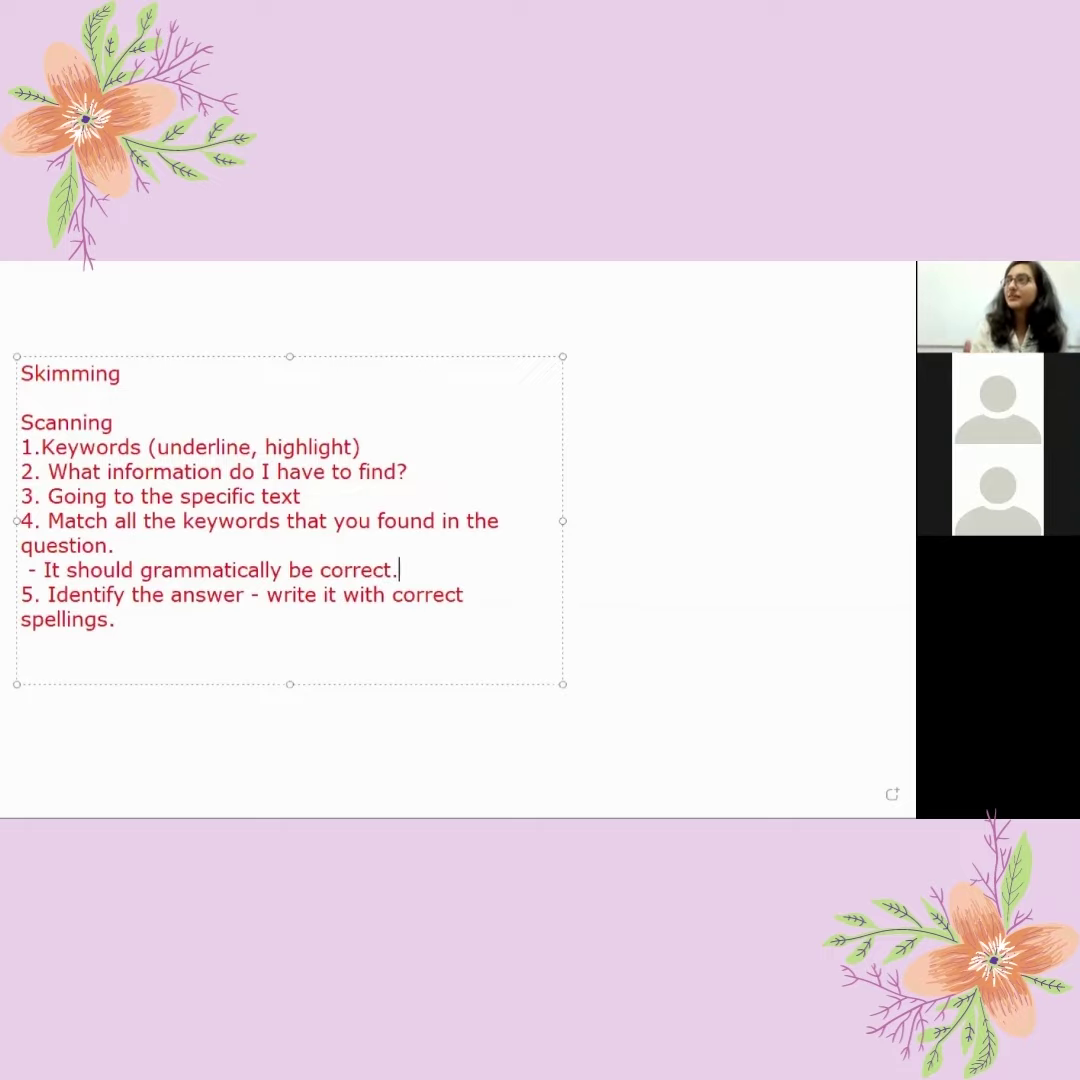
pyautogui.click(239, 616)
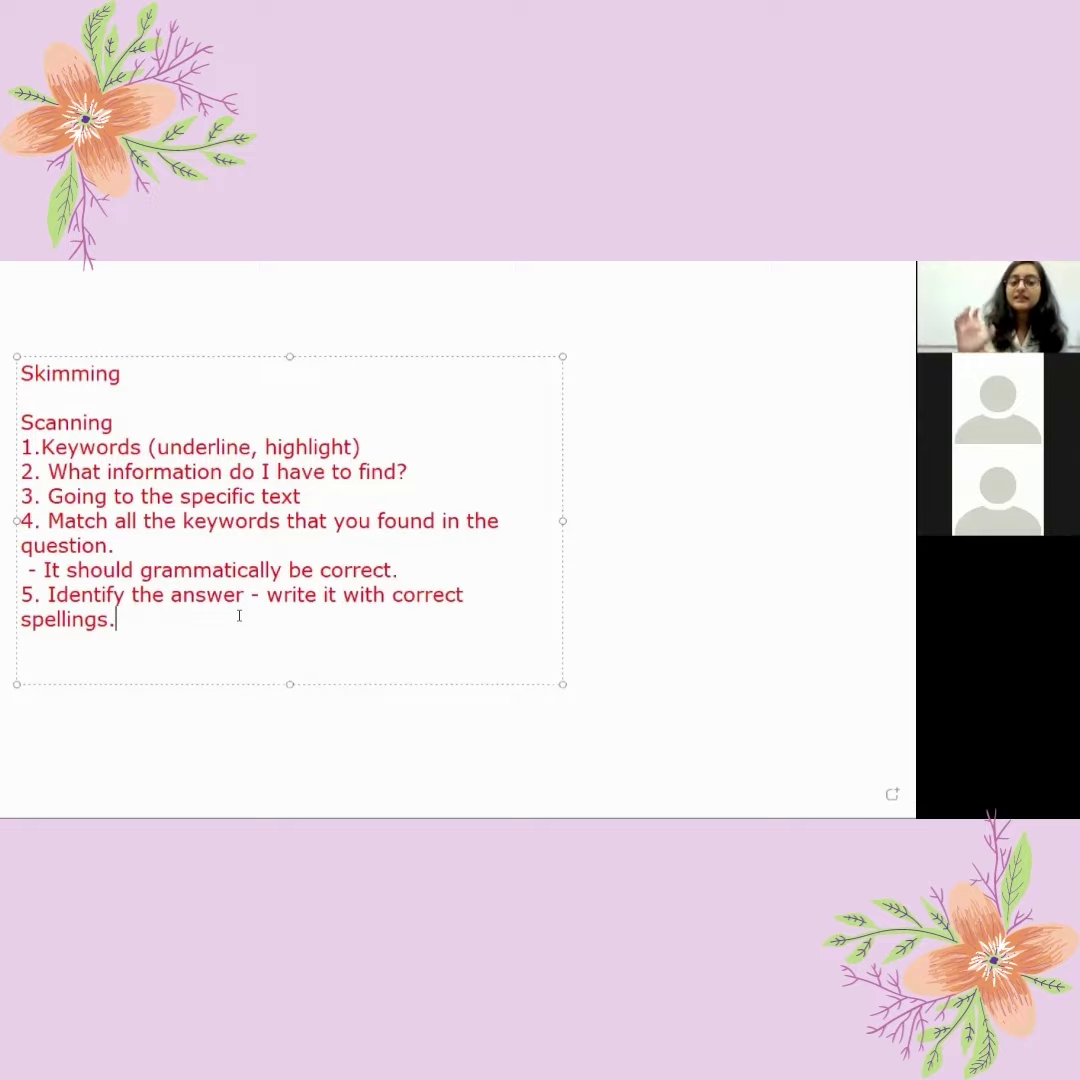